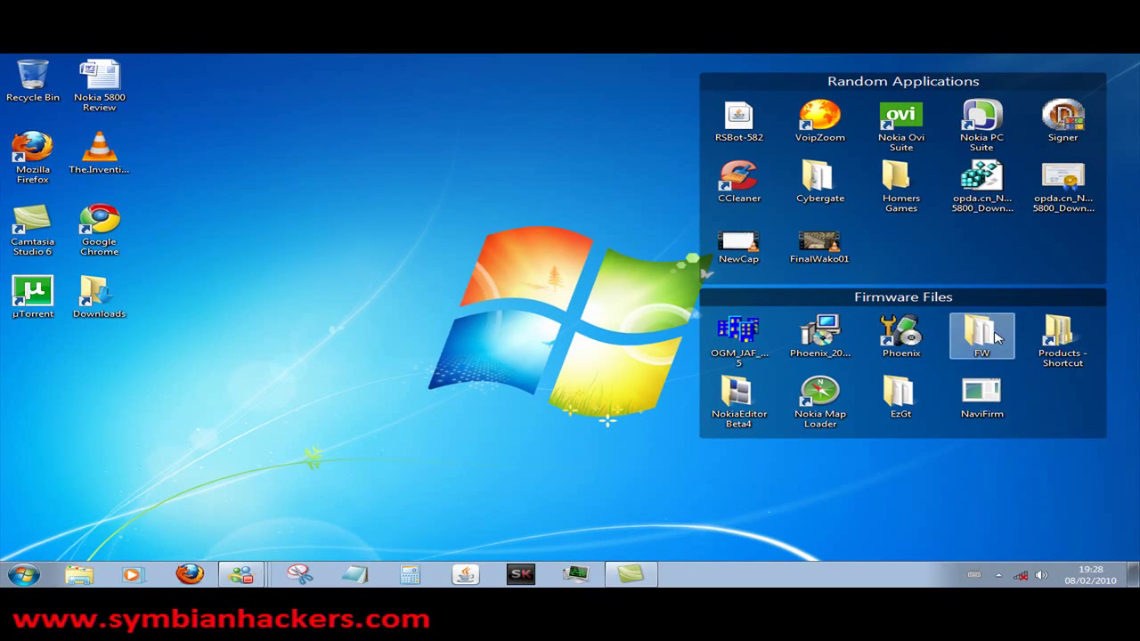
Step: Open the FW folder on the desktop, locate the firmware file RM-356_40.0.005_prd.rofs2.V01, and close the folder
double_click(983, 334)
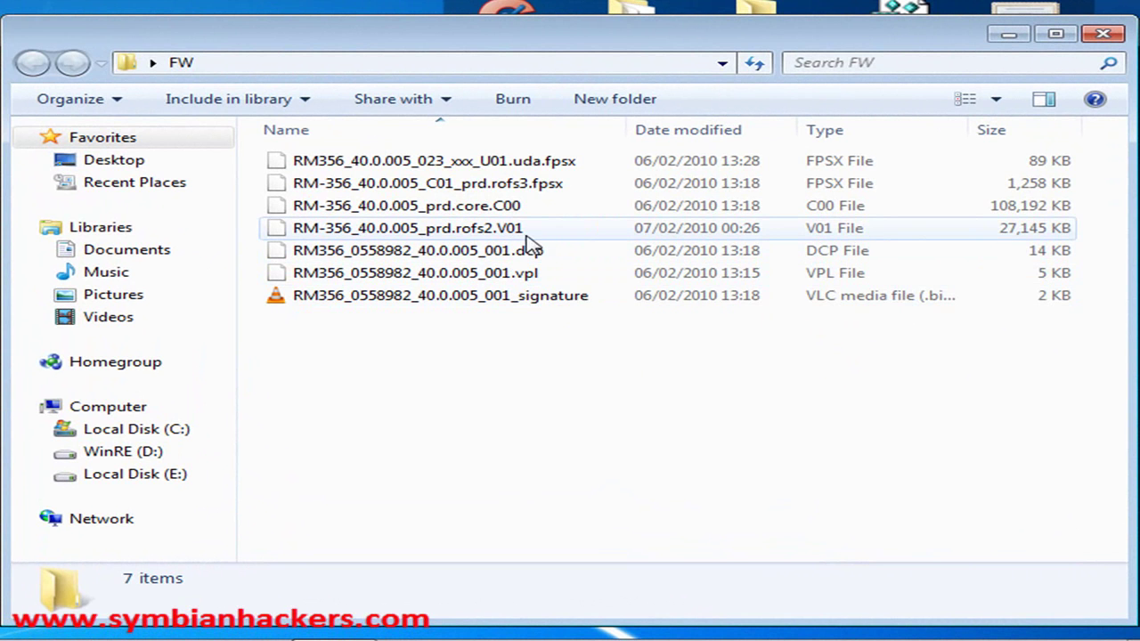
click(527, 235)
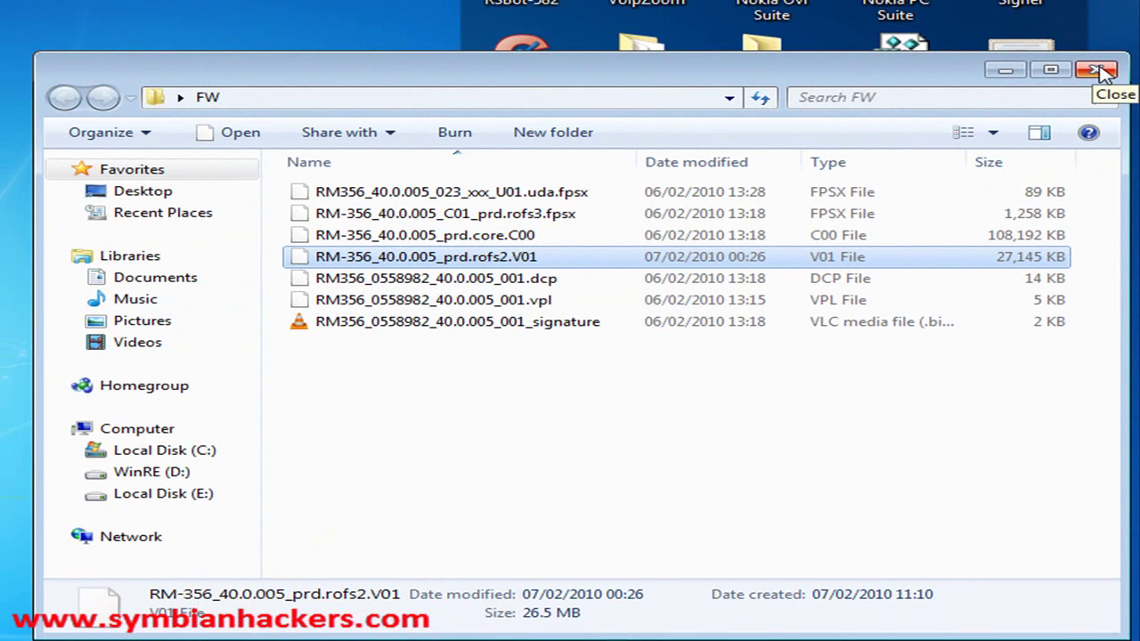
click(1102, 72)
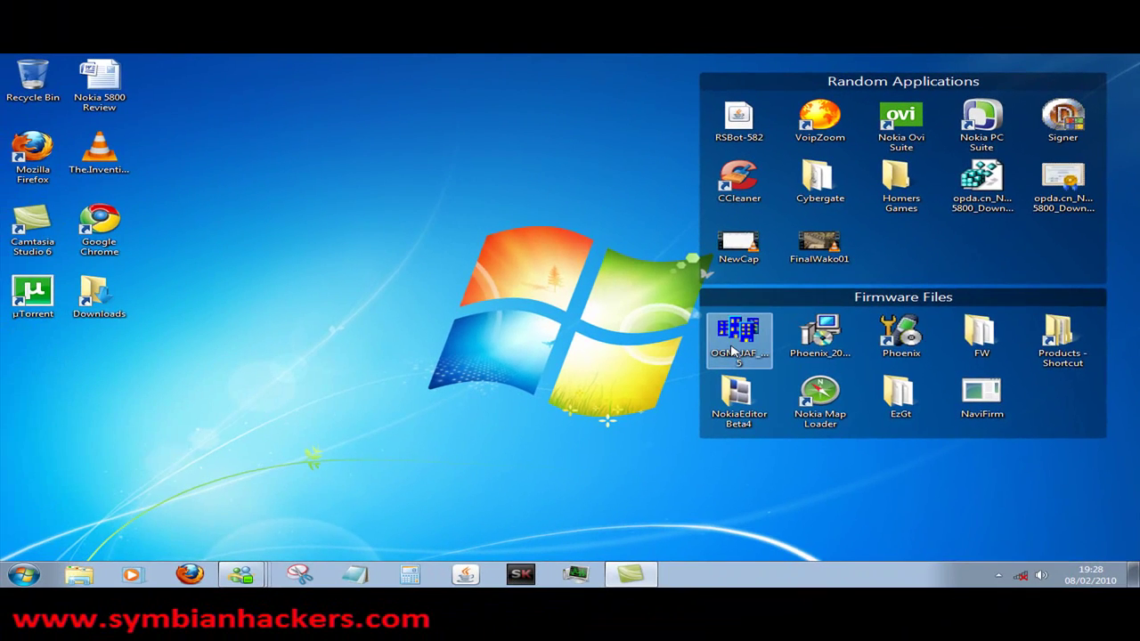
Step: Review the compatibility mode and privilege level in the properties of the OGM_JAF_PKEY_Emulator_v 5 application and accept them
right_click(732, 352)
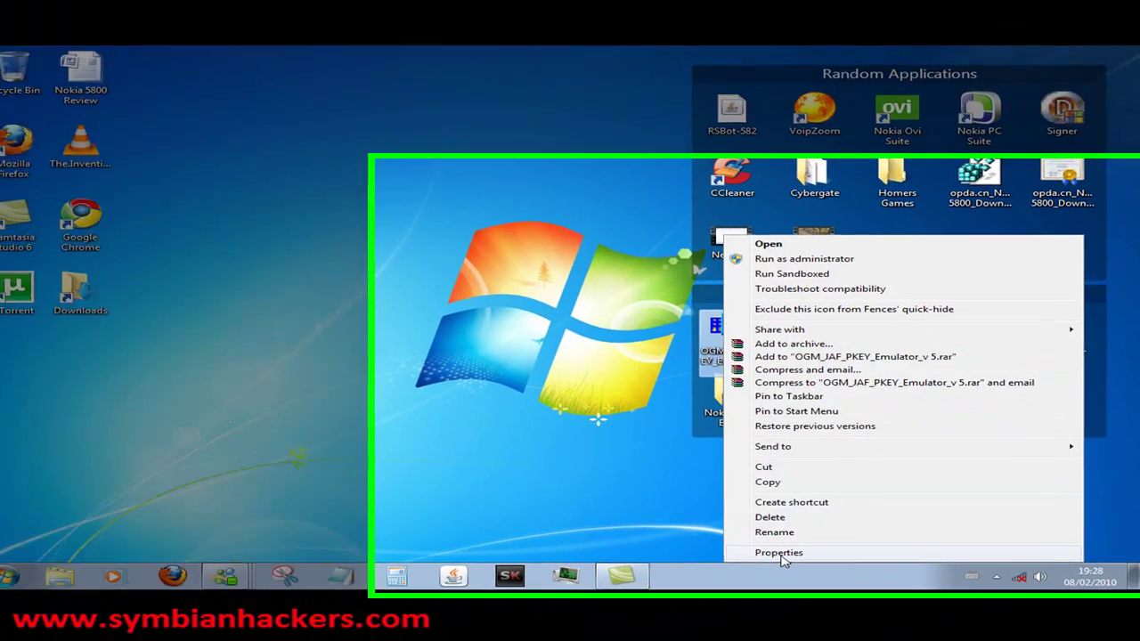
click(784, 552)
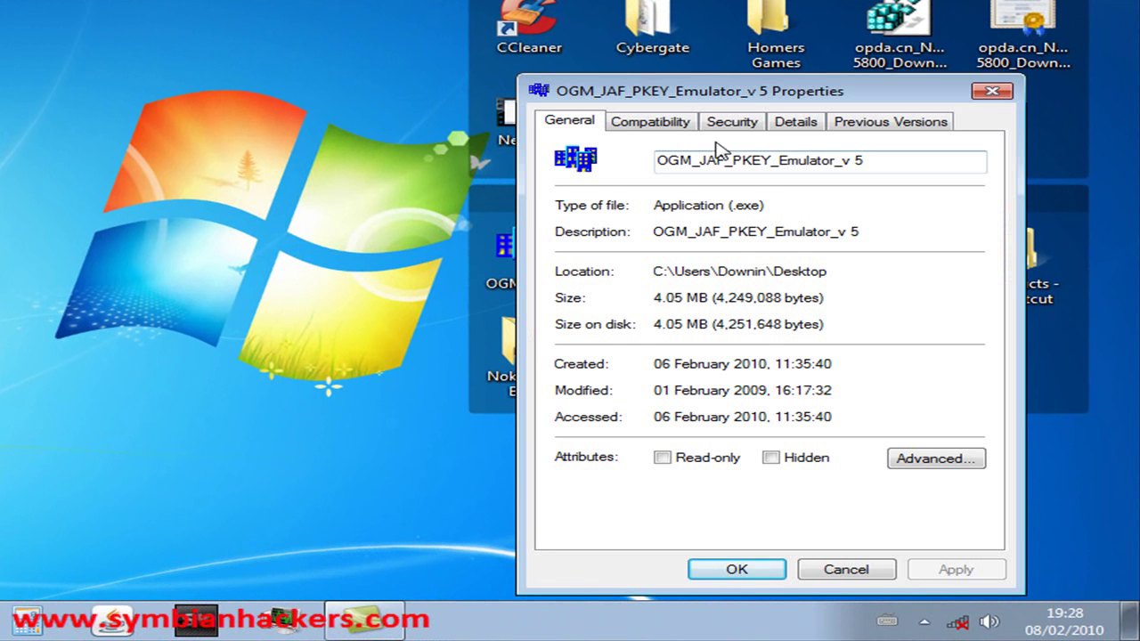
click(684, 126)
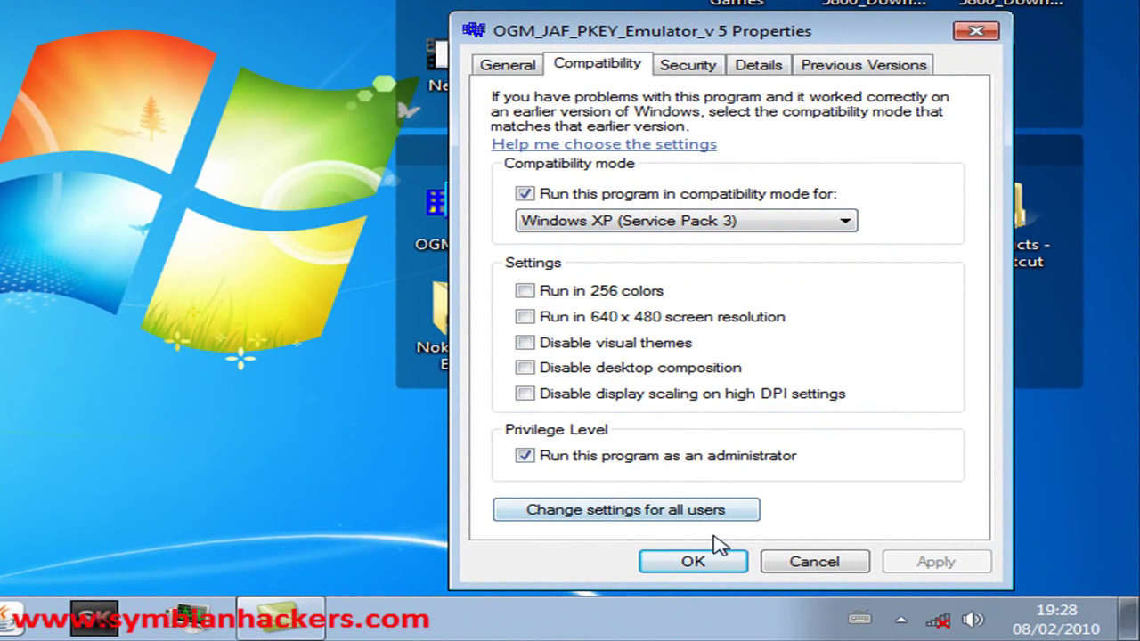
click(693, 562)
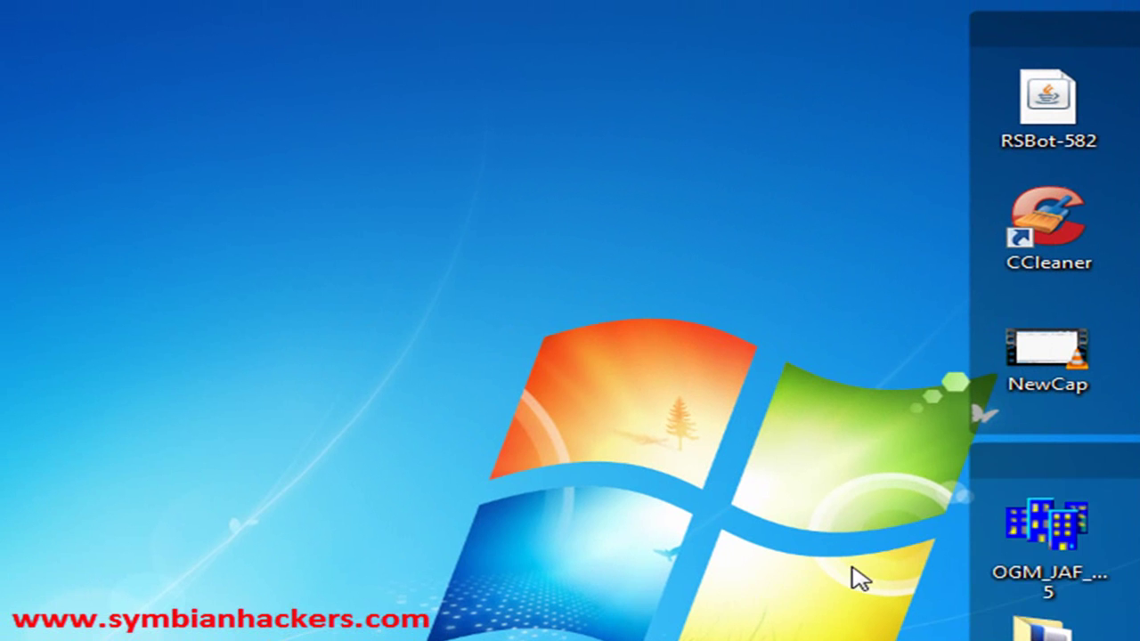
Step: Launch the OGM JAF PKEY emulator, start the main JAF program from it, and dismiss the box driver error
click(1033, 539)
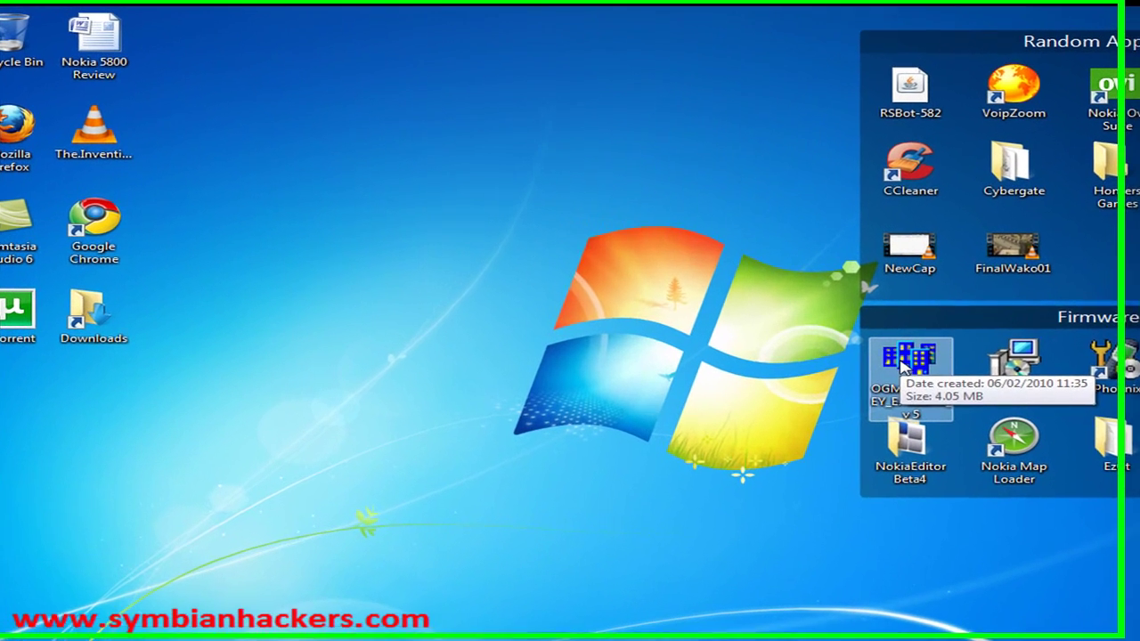
double_click(732, 333)
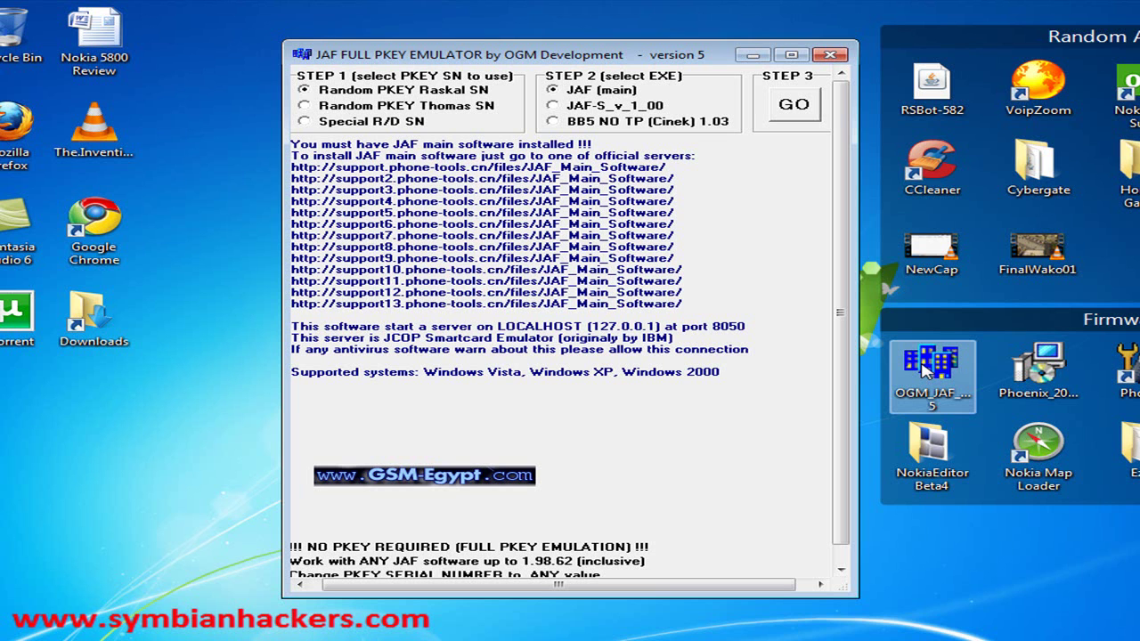
click(808, 108)
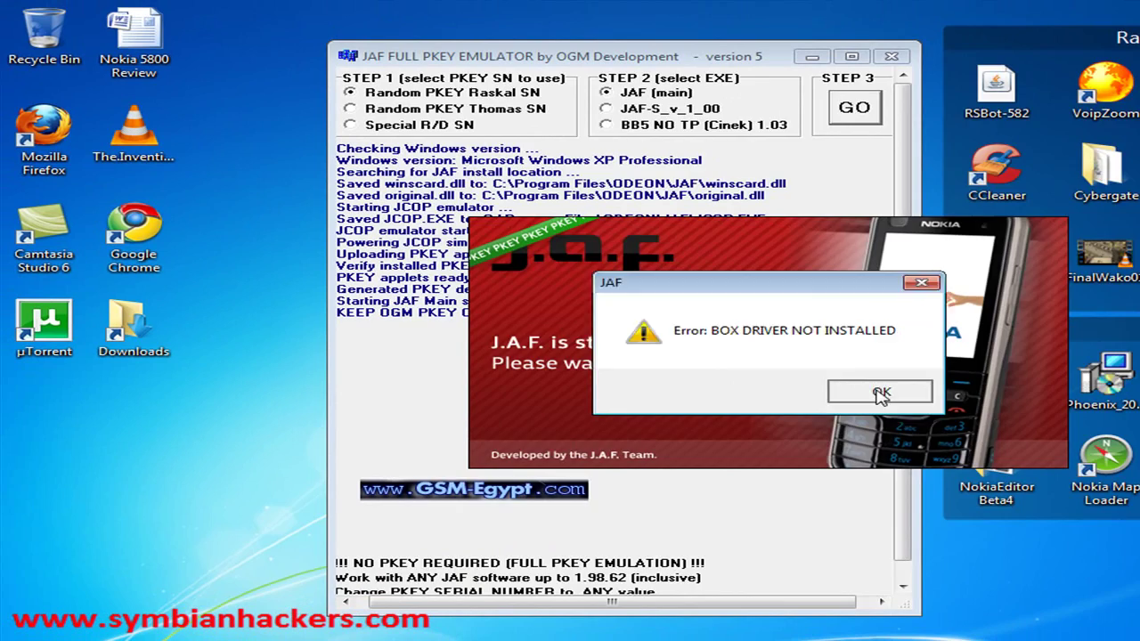
click(732, 391)
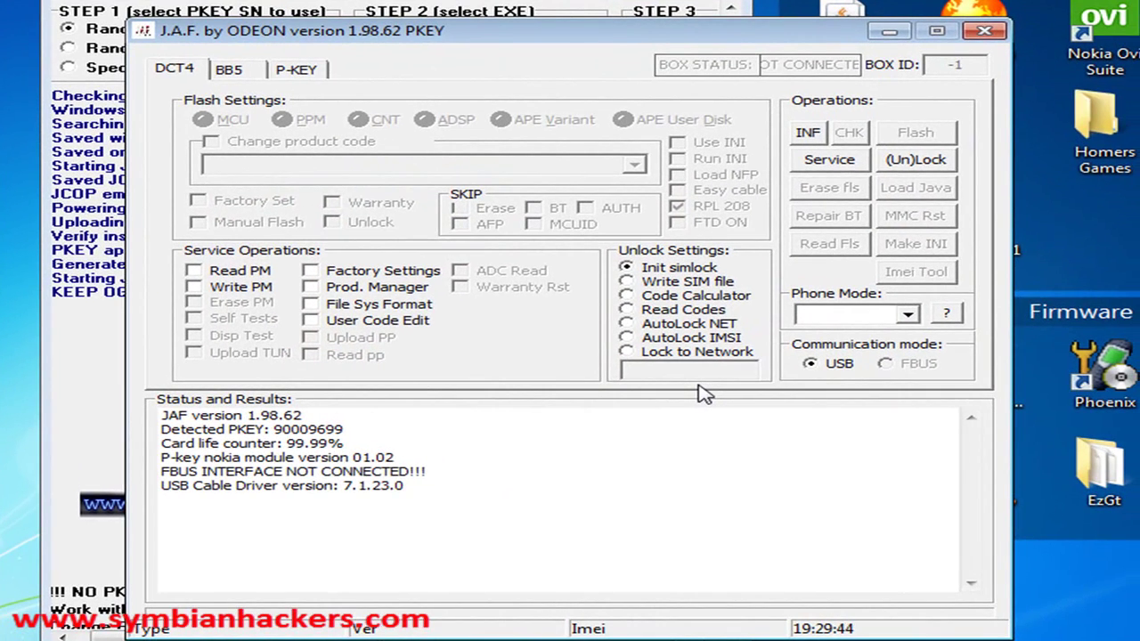
Step: Switch JAF to the BB5 settings and highlight the USB cable driver version in the status log
click(245, 78)
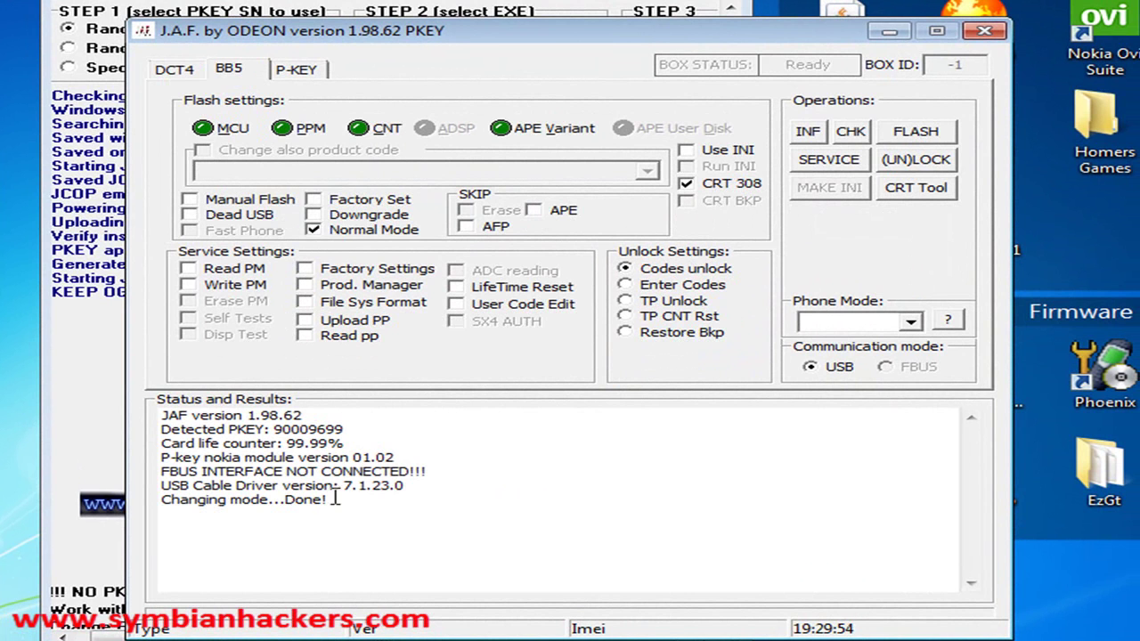
drag(341, 485, 411, 487)
click(436, 485)
Step: Enable Manual Flash, Dead USB and Factory Set in the flash settings, and disable CRT 308
click(267, 205)
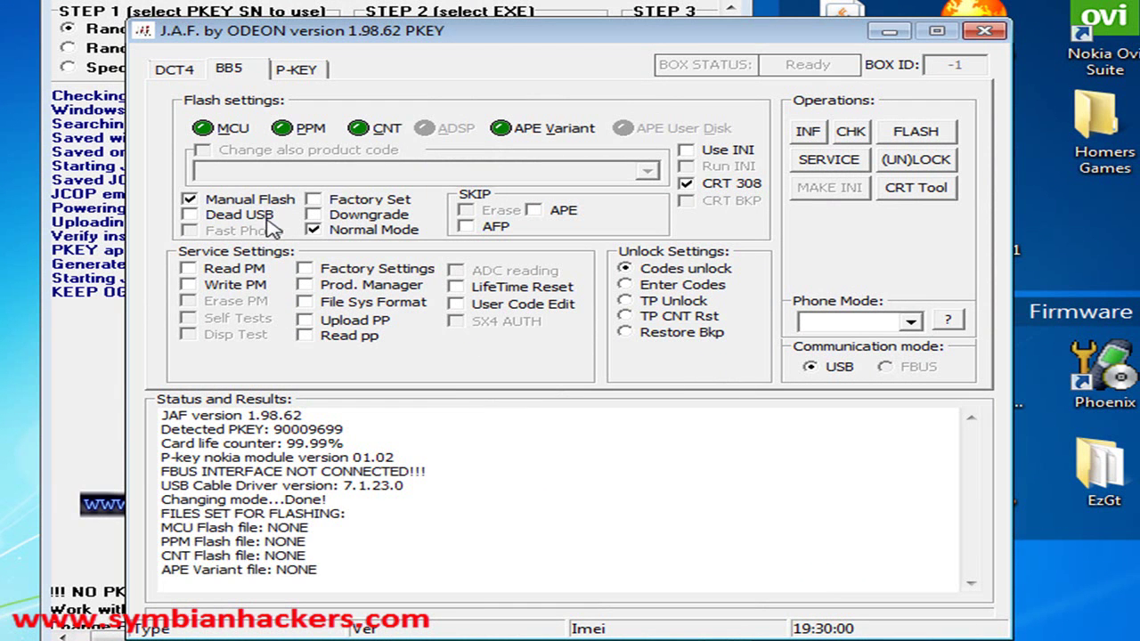
click(270, 220)
click(365, 204)
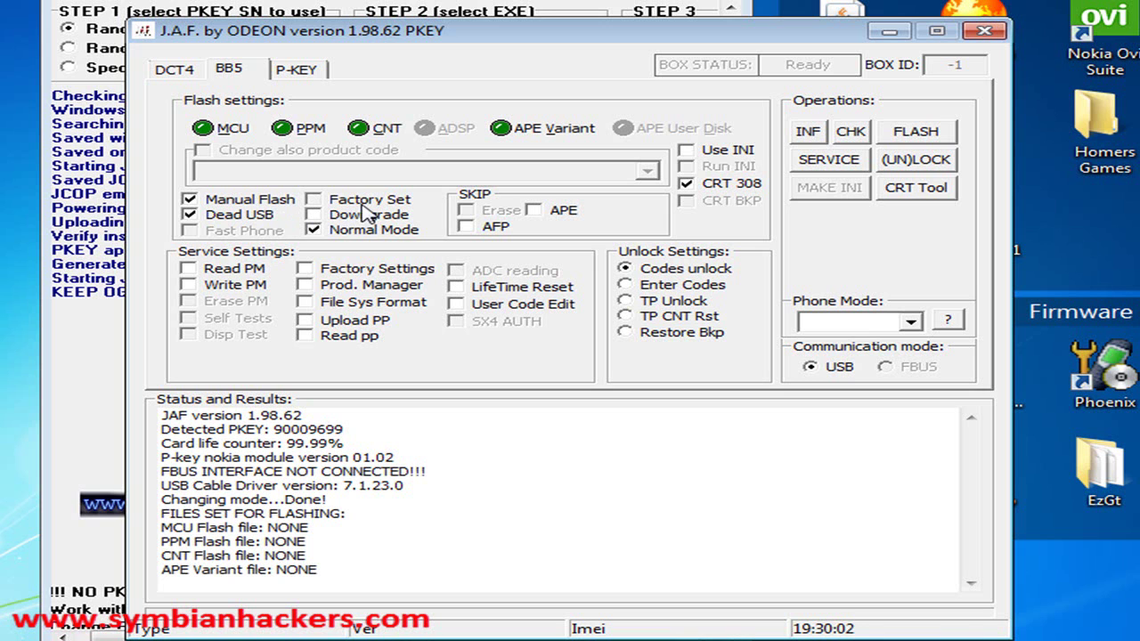
click(690, 184)
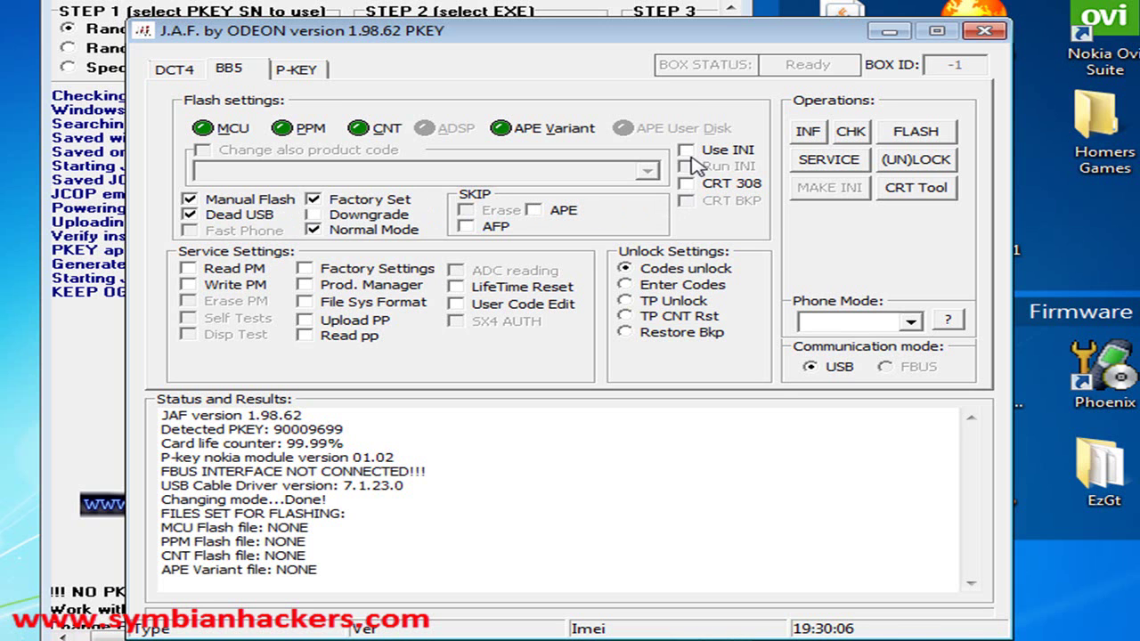
Step: Enable Use INI, sort the phone models by type, and choose RM-356 Nokia 5800D-1
click(689, 152)
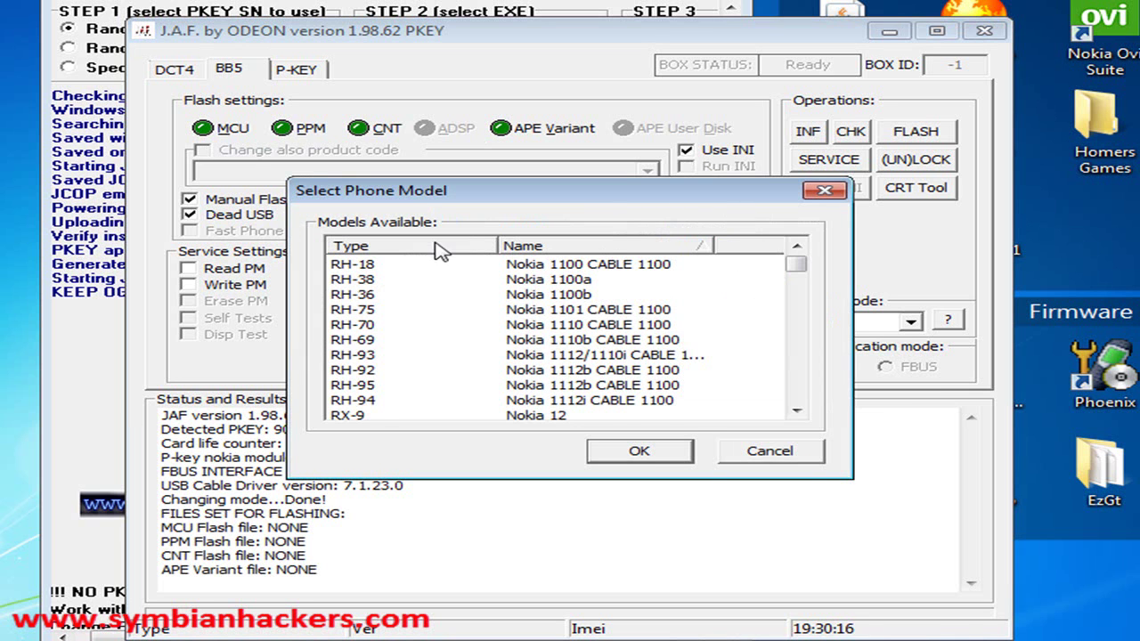
click(442, 246)
drag(798, 265, 869, 366)
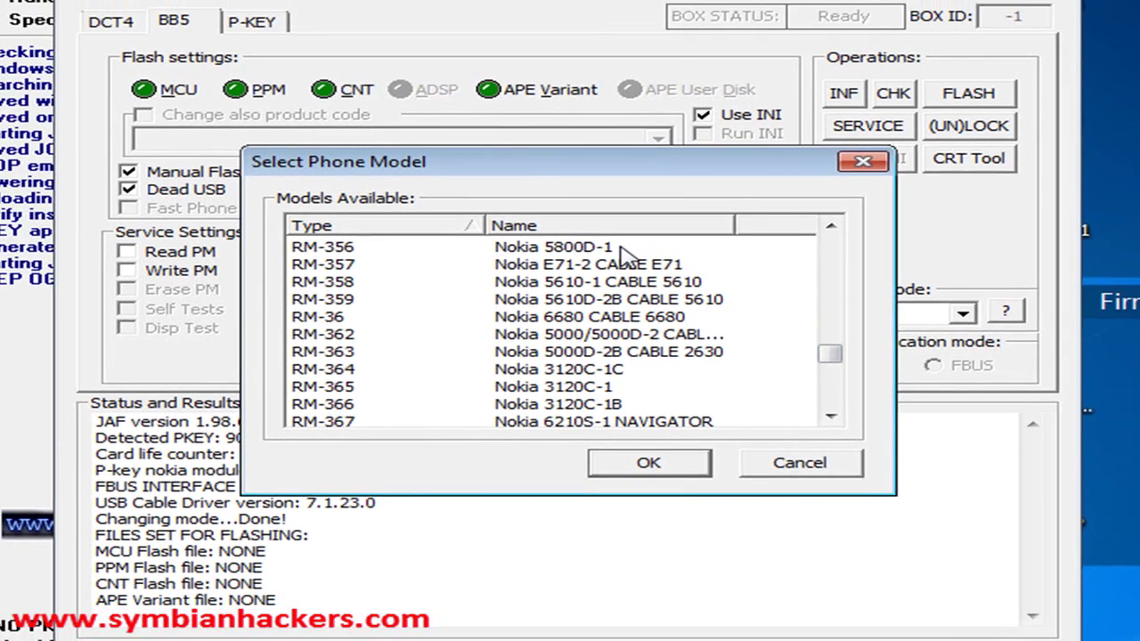
click(625, 244)
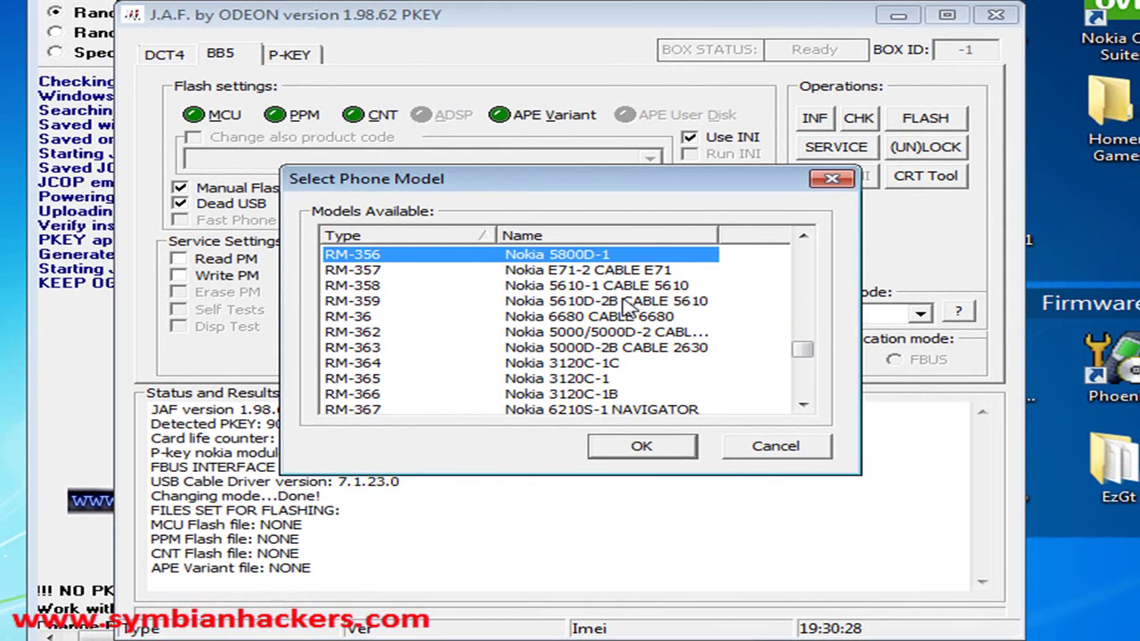
click(653, 473)
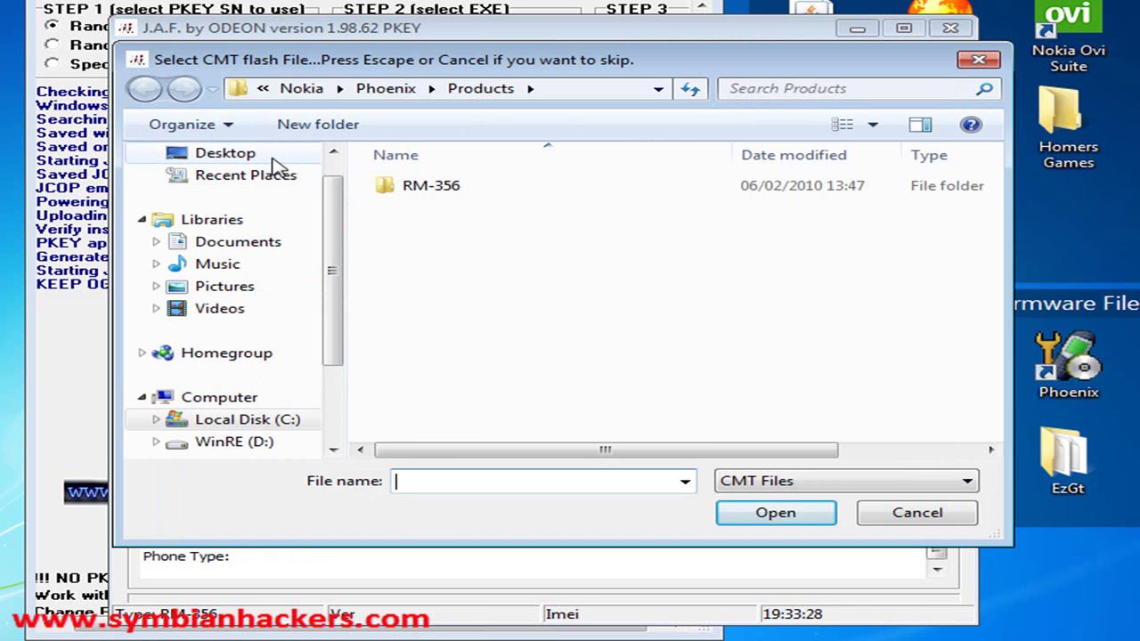
Step: Browse to the FW folder on the desktop as the location for the CMT flash file
click(274, 162)
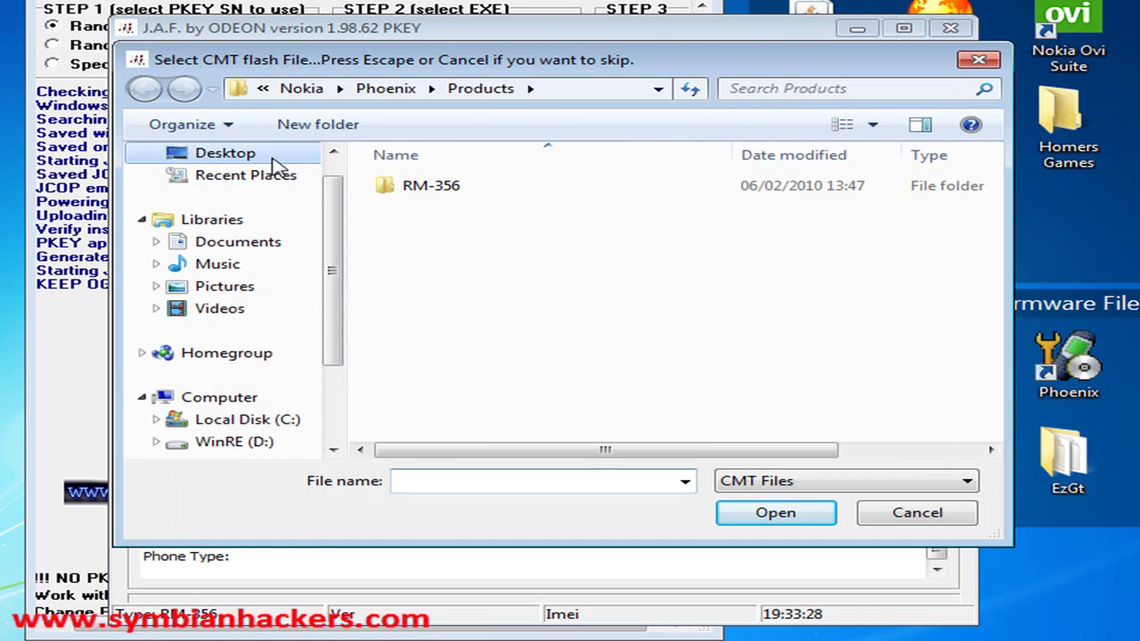
drag(1000, 206, 980, 317)
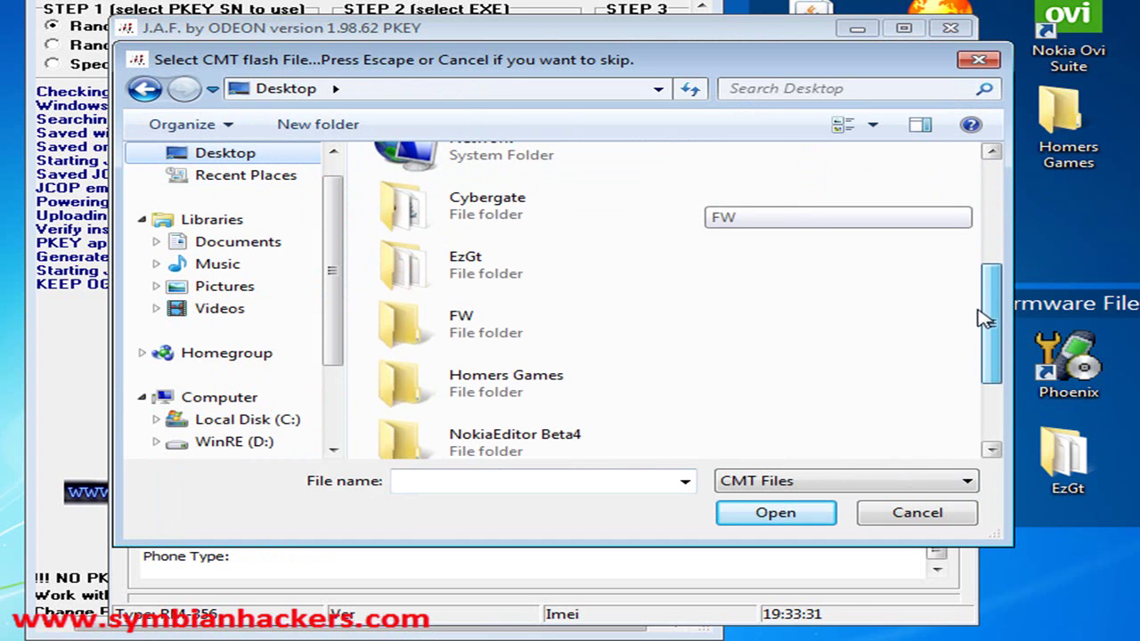
double_click(517, 328)
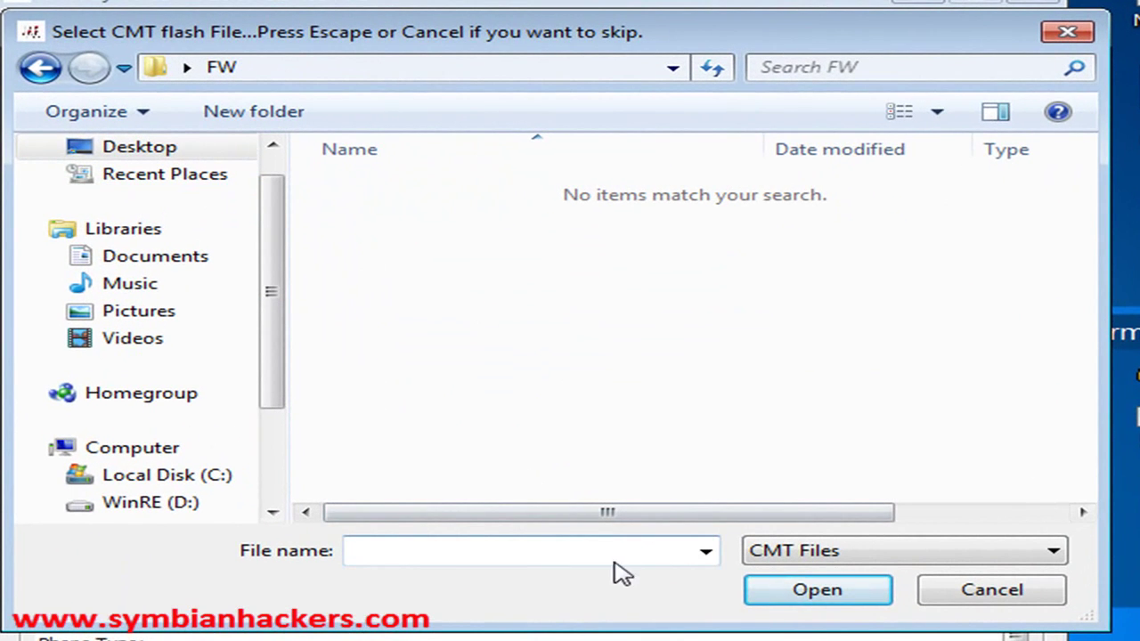
click(705, 551)
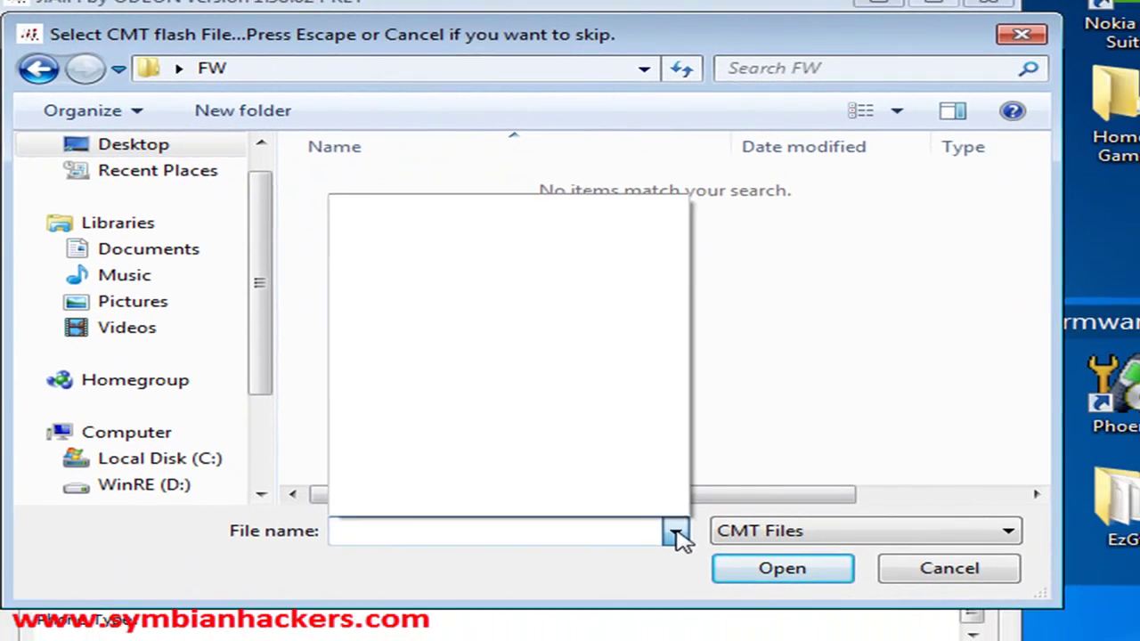
click(678, 534)
Step: Open the desktop FW folder in its own window and find the core firmware file RM-356_40.0.005_prd.core.C00
click(940, 329)
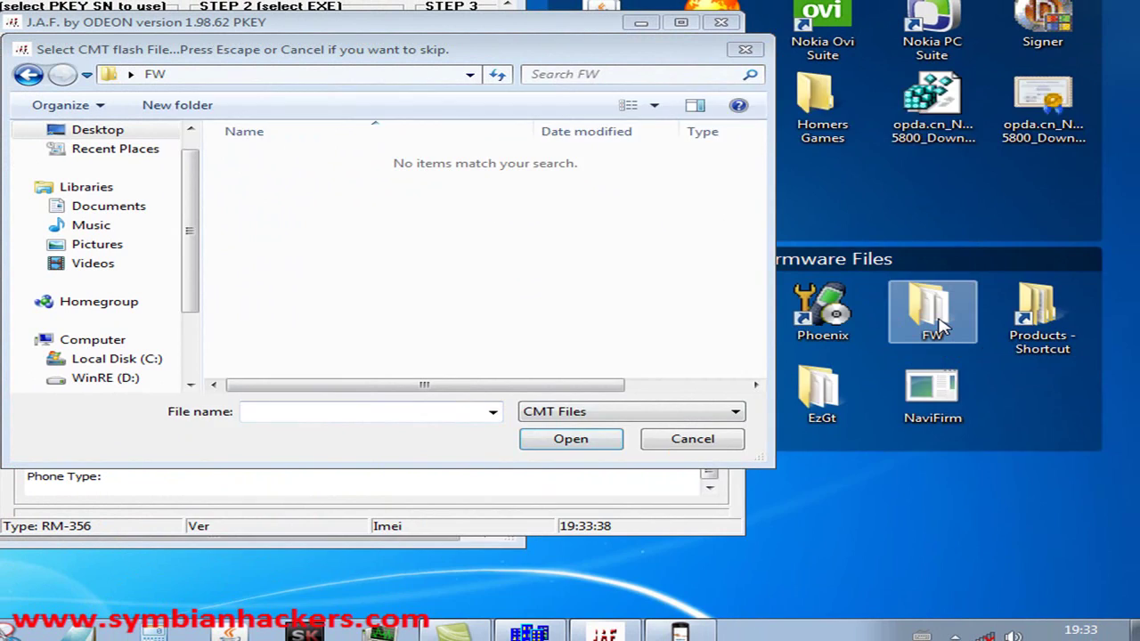
double_click(940, 329)
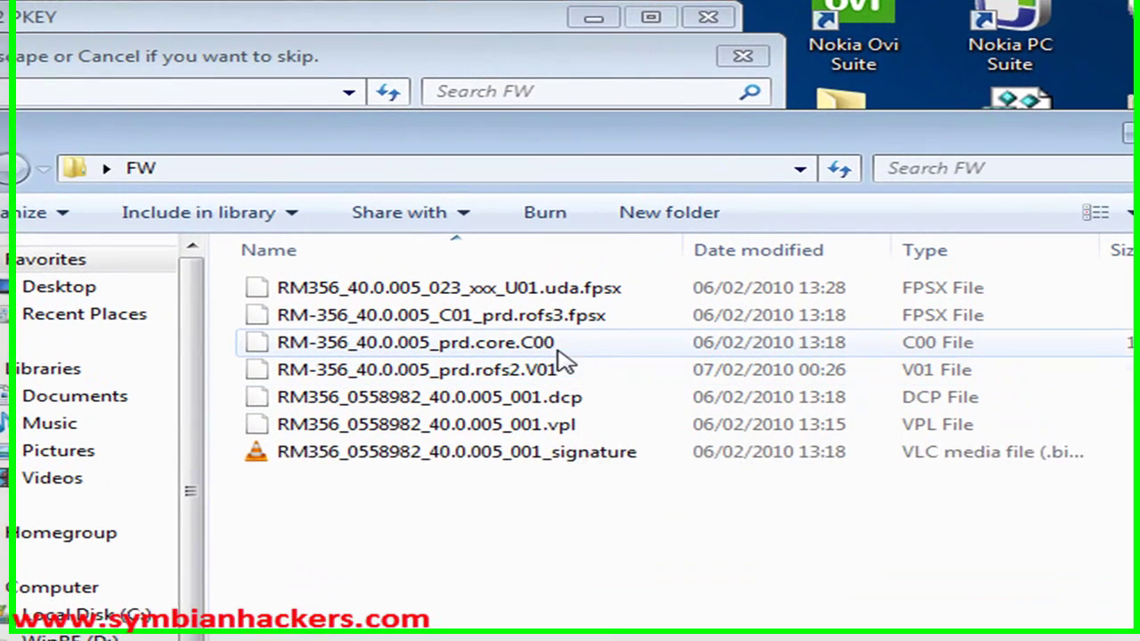
click(648, 250)
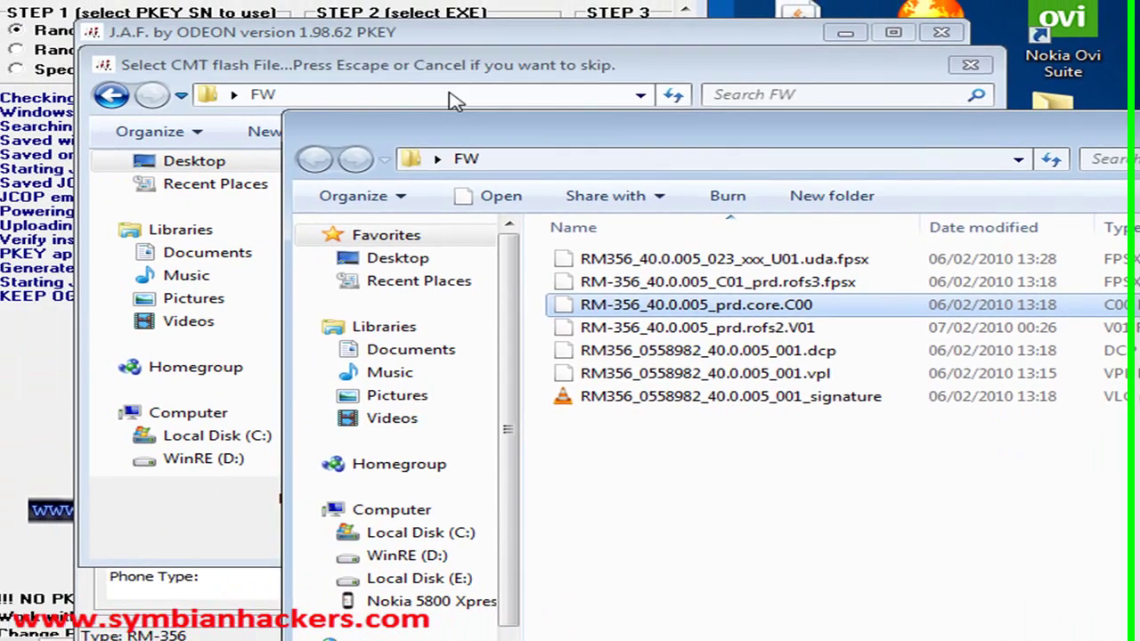
Step: Load RM-356_40.0.005_prd.core.C00 from the FW folder as the MCU flash file
click(454, 101)
text(R)
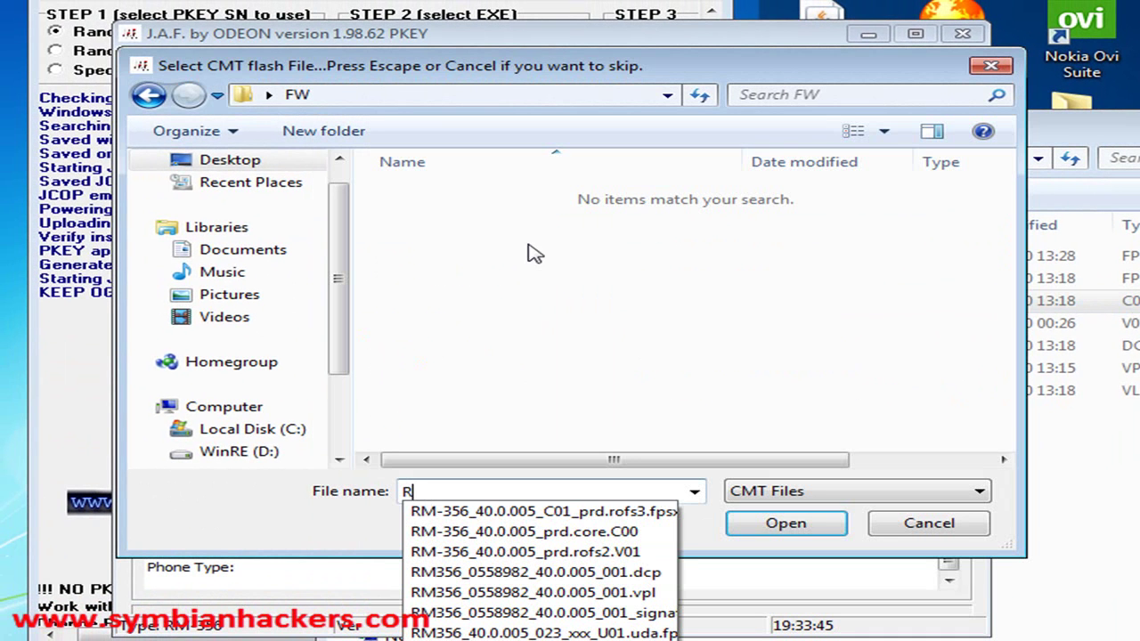
click(608, 532)
click(762, 525)
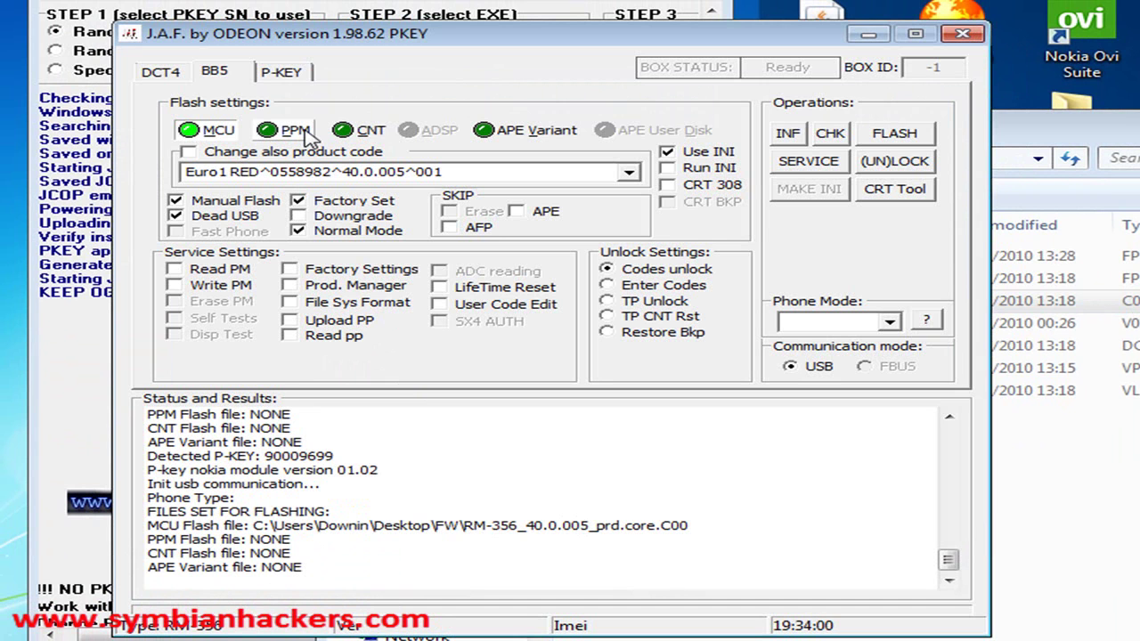
Step: Load RM-356_40.0.005_prd.rofs2.V01 from the desktop FW folder as the PPM flash file
click(306, 138)
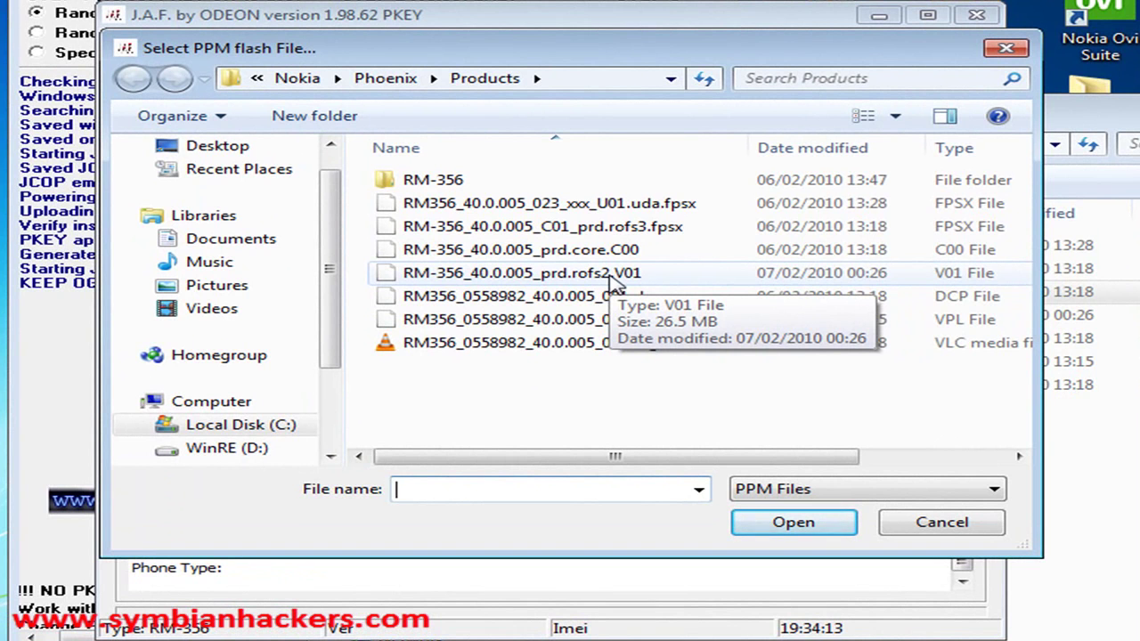
click(609, 278)
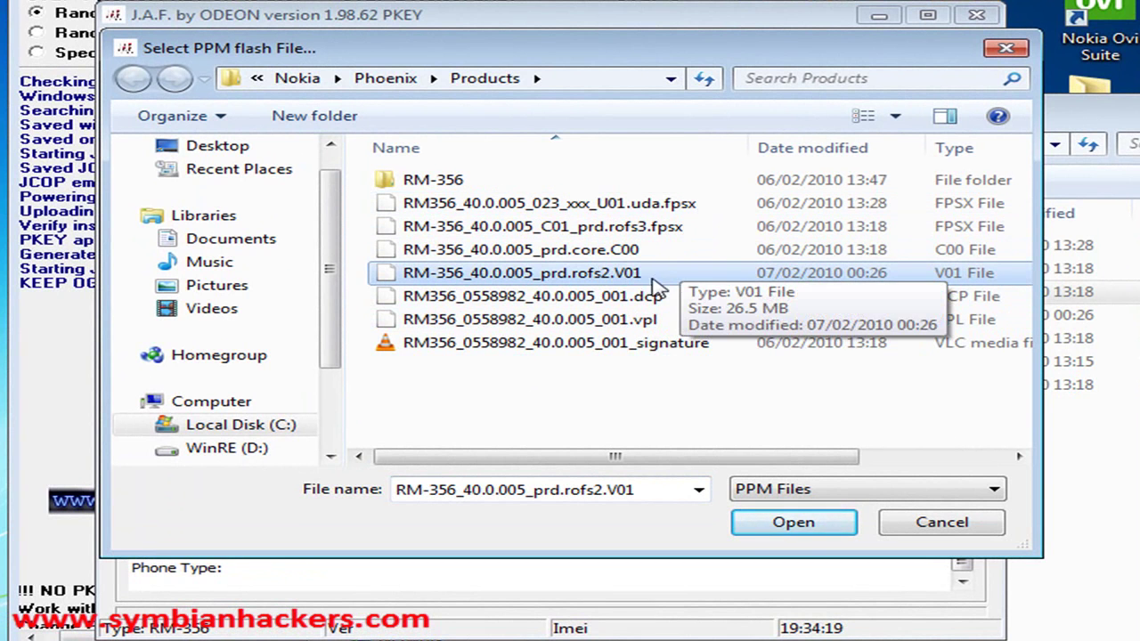
click(258, 150)
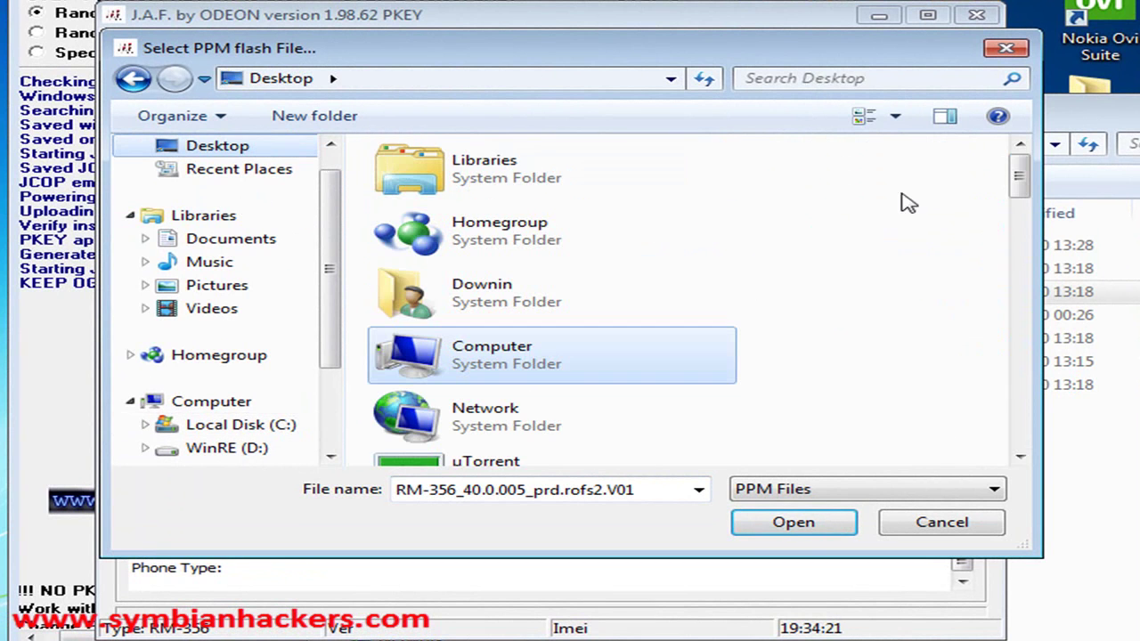
drag(1021, 178, 1002, 287)
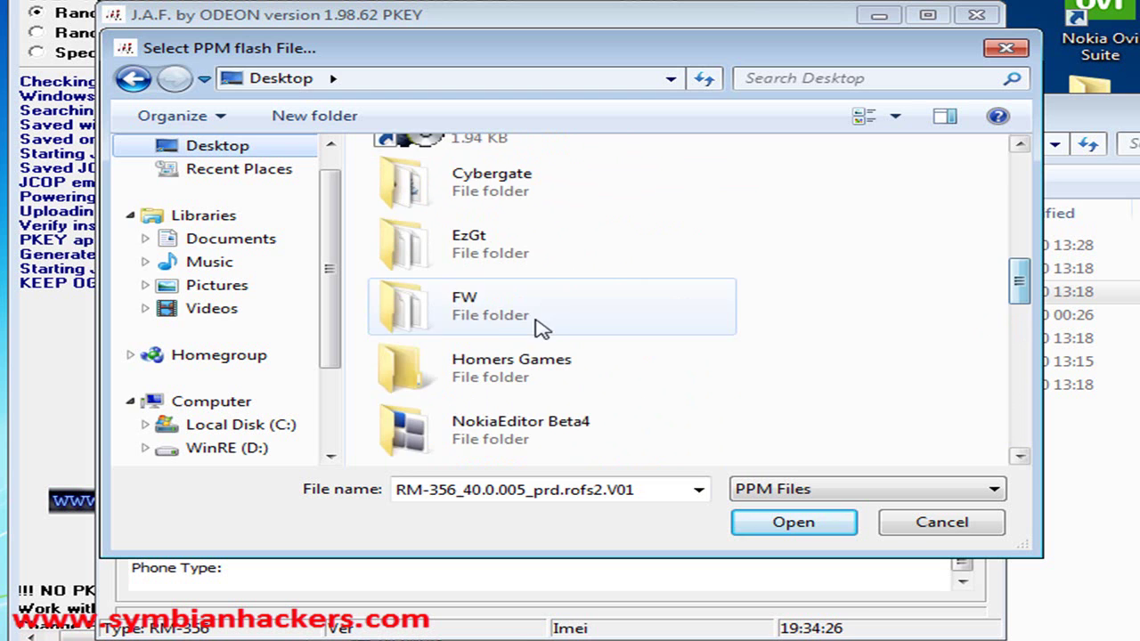
double_click(489, 326)
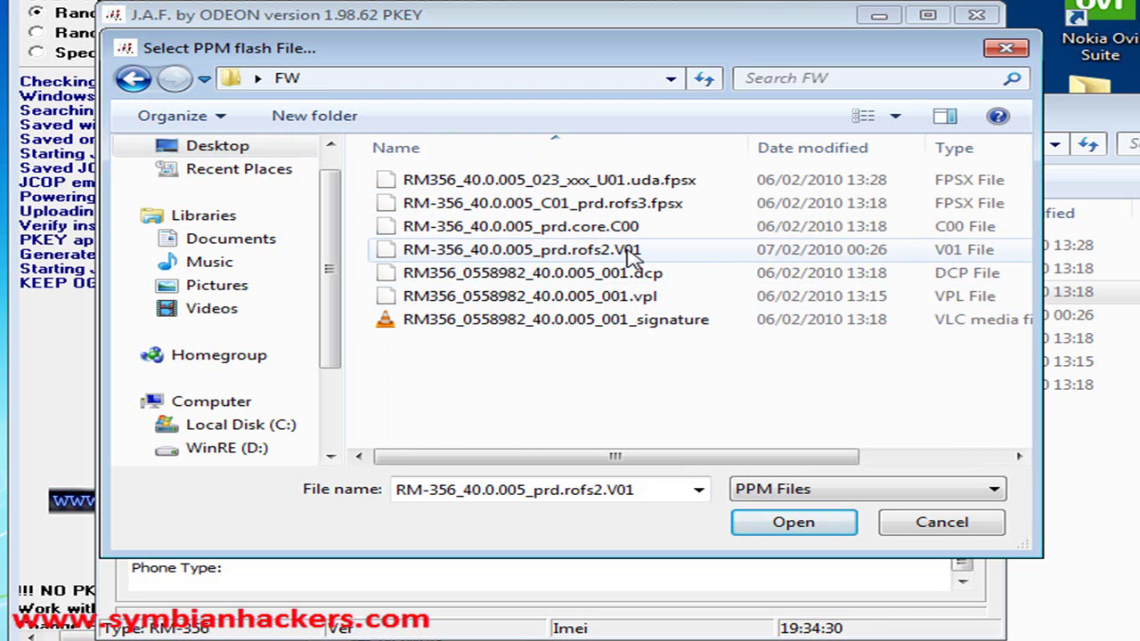
double_click(630, 252)
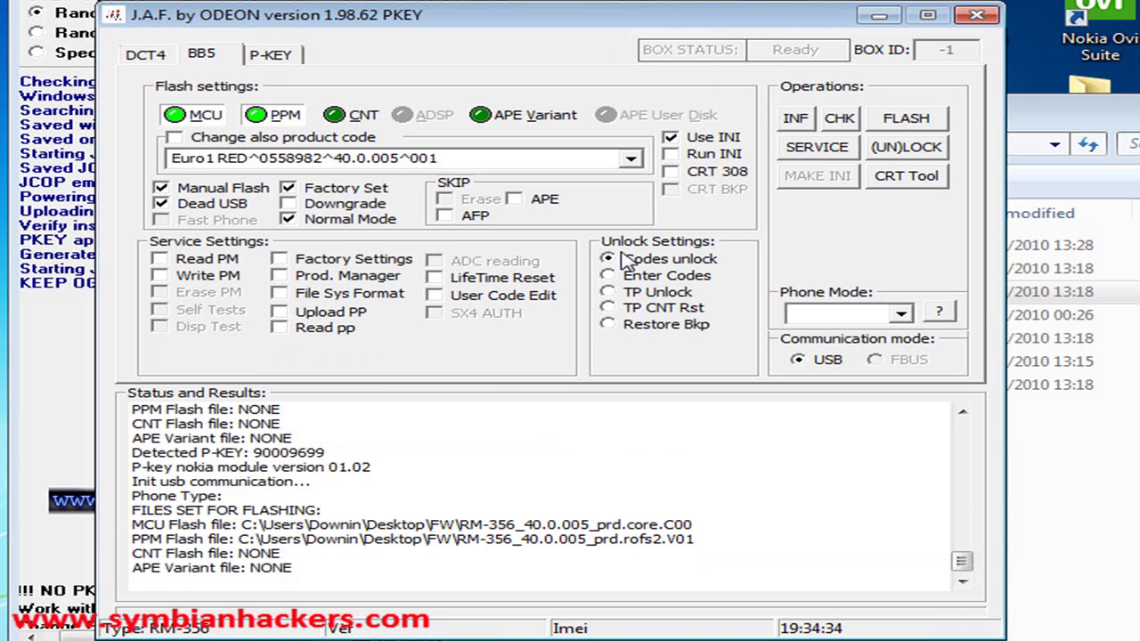
Step: Load RM-356_40.0.005_C01_prd.rofs3.fpsx as the CNT flash file and RM356_40.0.005_023_xxx_U01.uda.fpsx as the APE Variant flash file from the FW folder
click(361, 116)
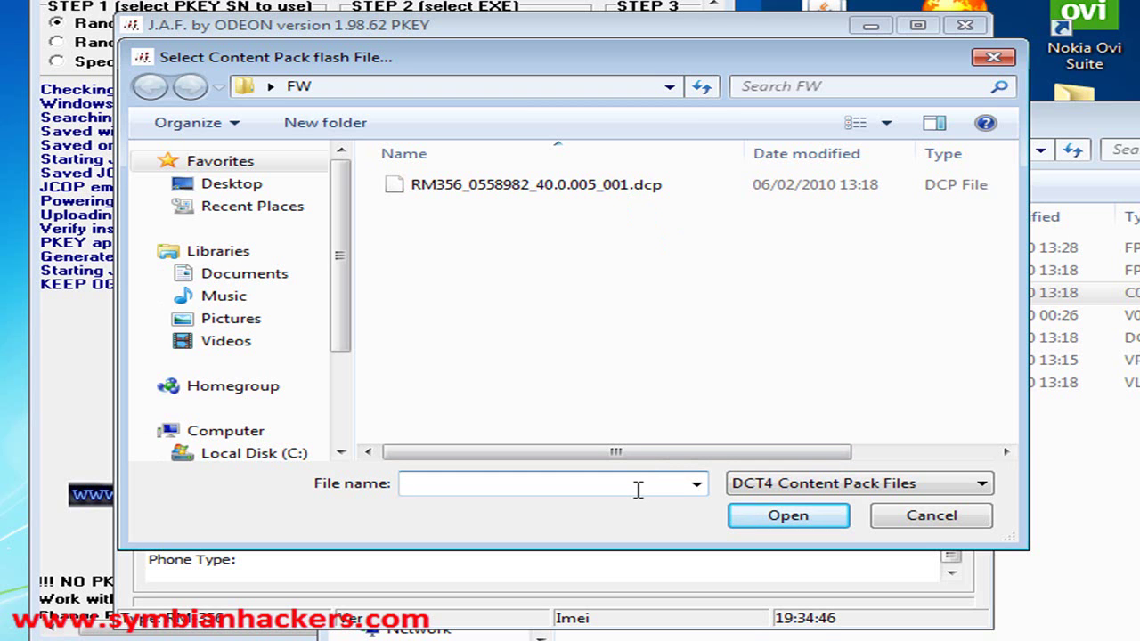
text(r)
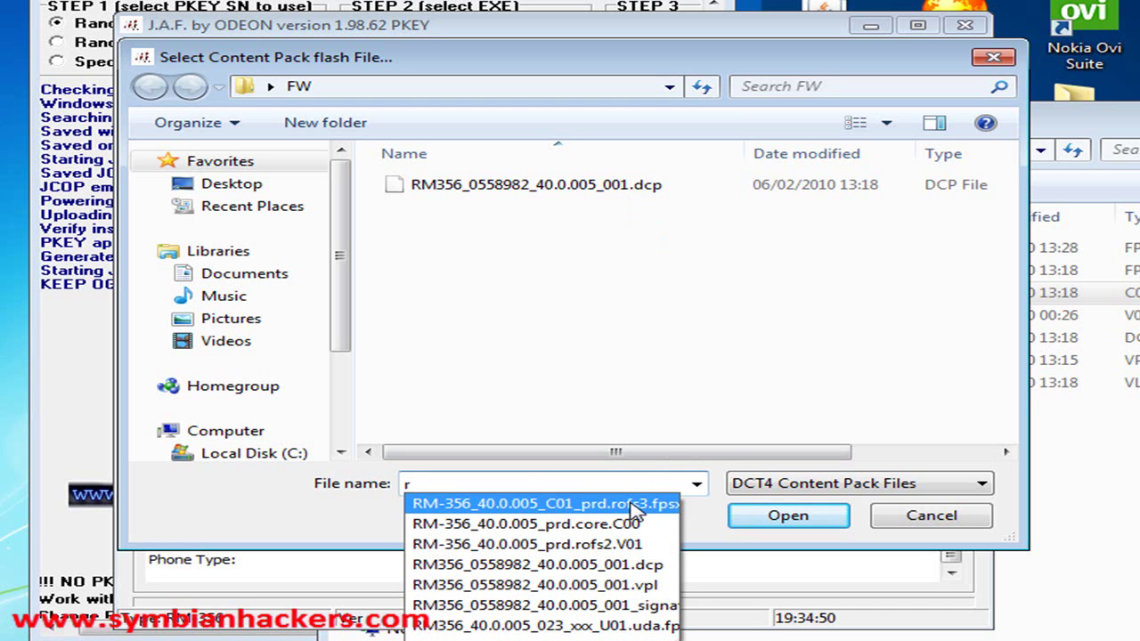
click(629, 511)
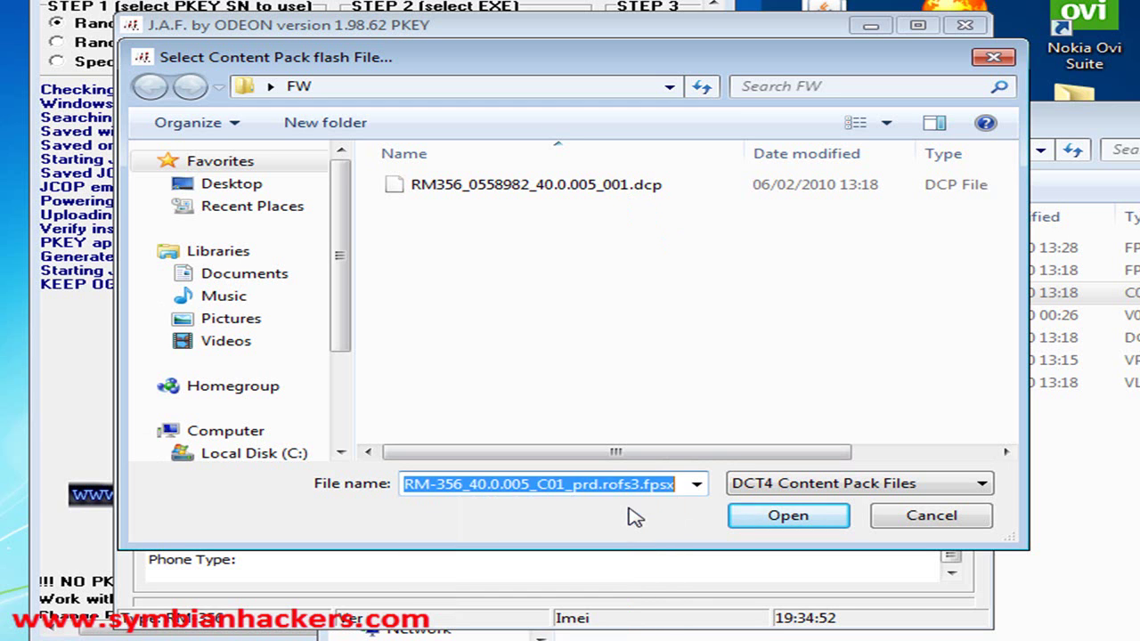
click(795, 529)
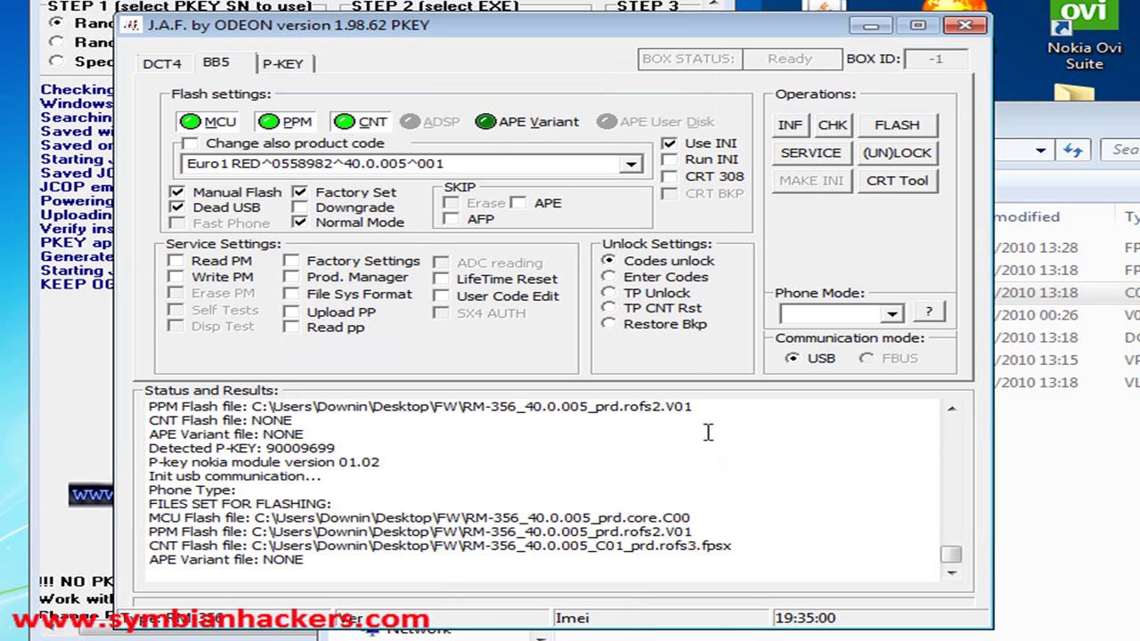
click(504, 127)
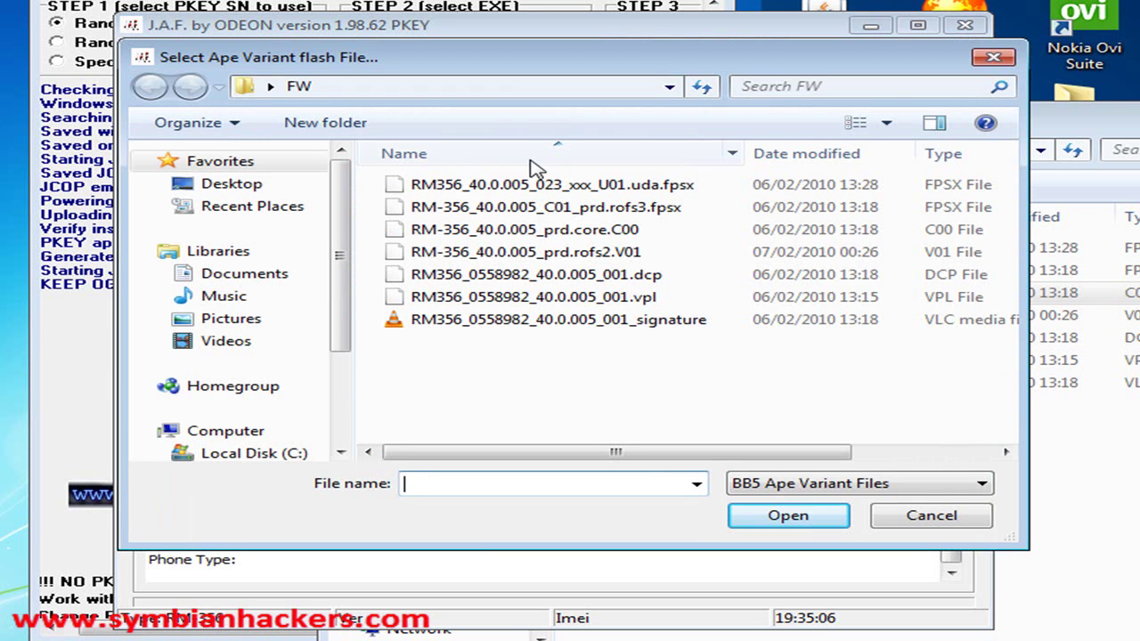
double_click(685, 185)
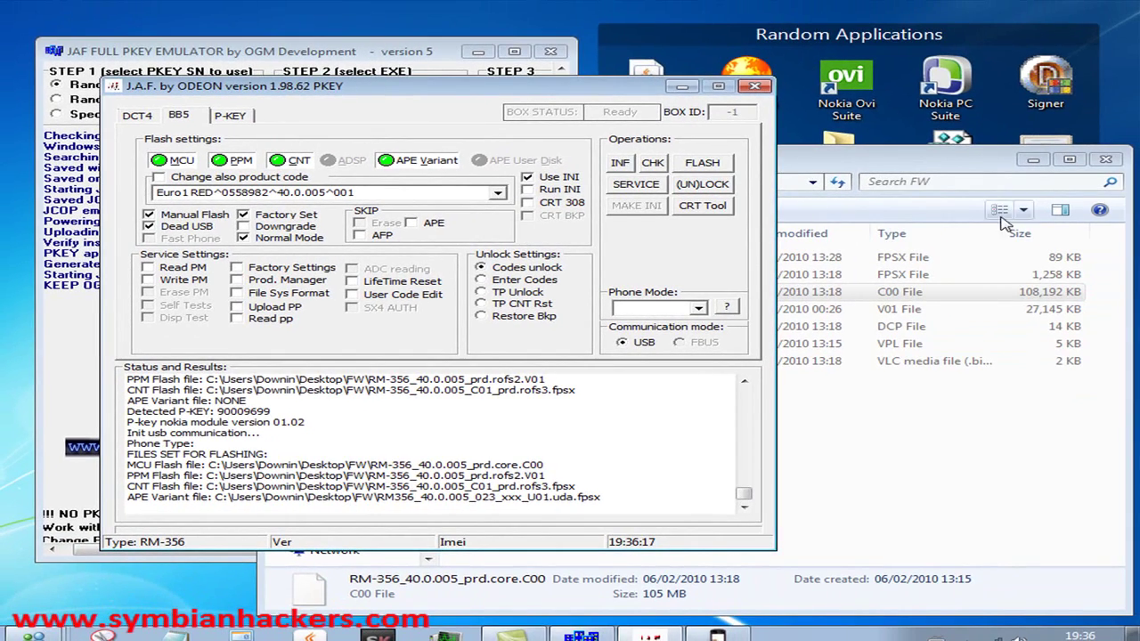
Step: Close the FW folder window and the J.A.F. flashing program, leaving the PKEY emulator open
click(1105, 159)
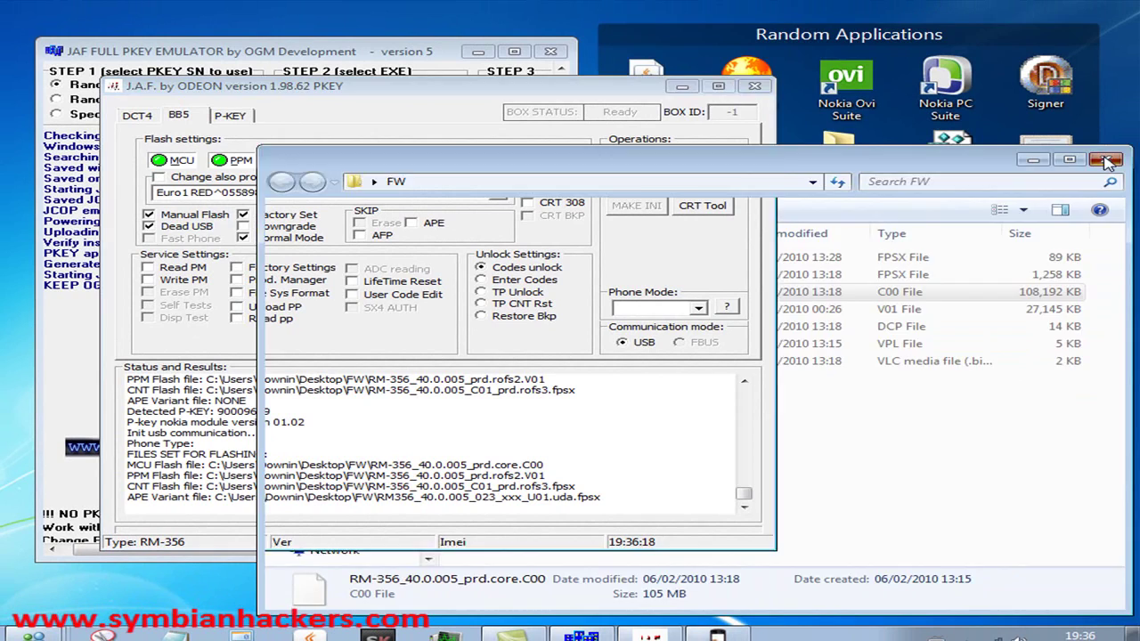
click(754, 85)
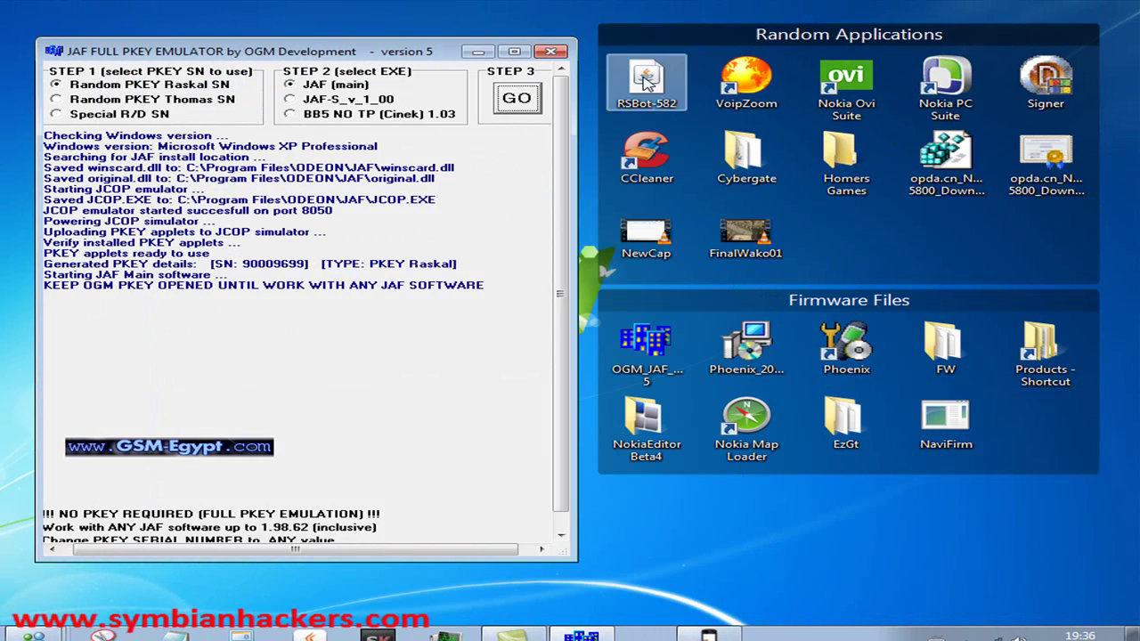